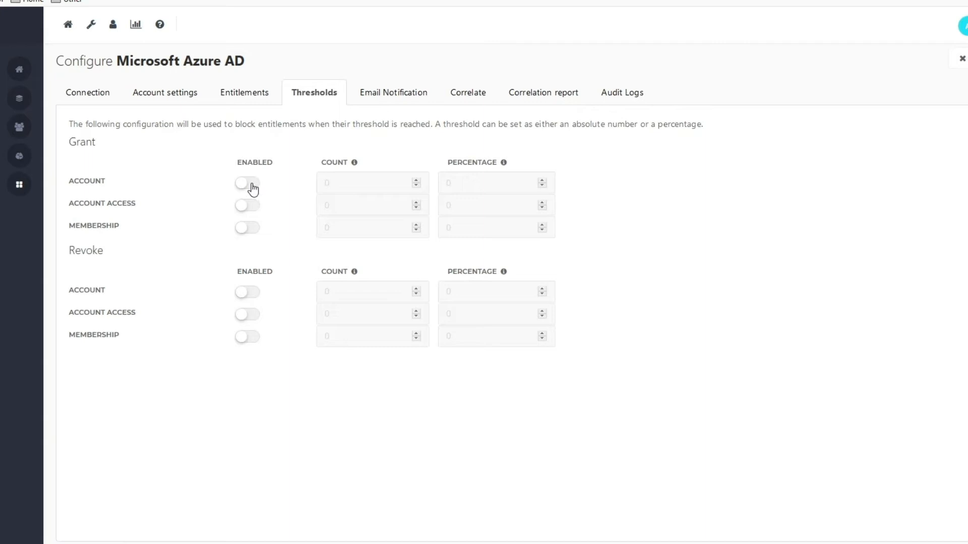
# Enable the grant thresholds for account, account access and membership in the Microsoft Azure AD configuration
pyautogui.click(251, 185)
pyautogui.click(250, 206)
pyautogui.click(249, 228)
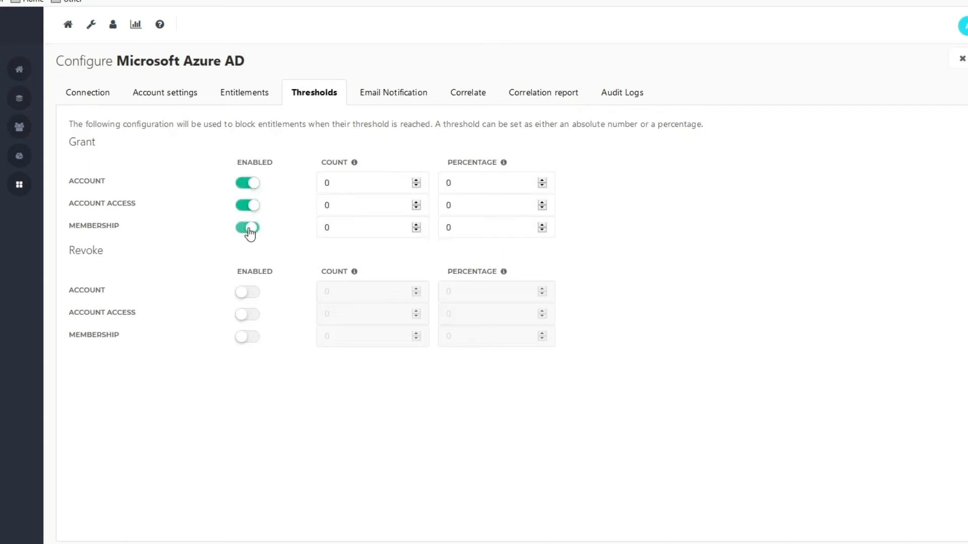
# Set the grant threshold counts to 3 for account, 2 for account access and 1 for membership, and save the configuration
pyautogui.click(344, 187)
pyautogui.doubleClick(340, 187)
pyautogui.write('3')
pyautogui.click(338, 202)
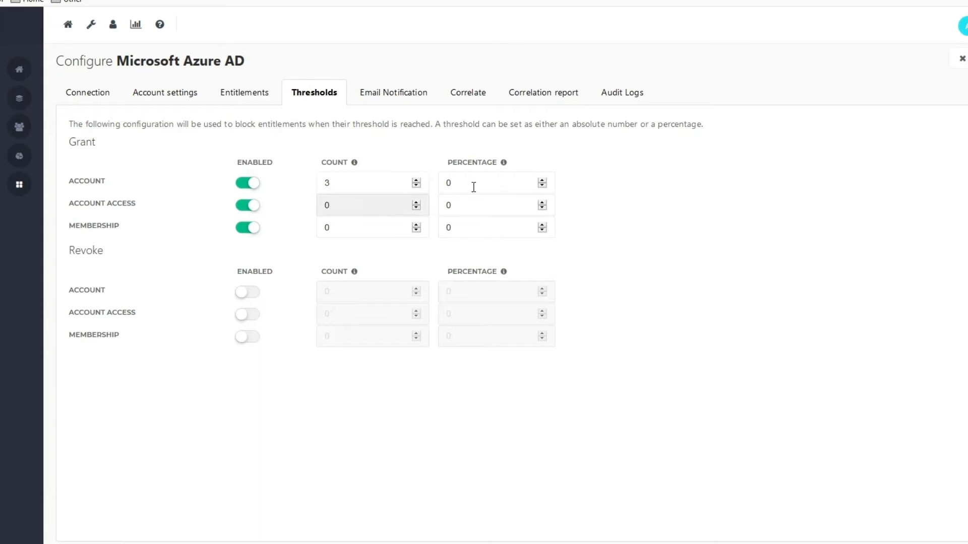
pyautogui.moveTo(331, 205); pyautogui.dragTo(319, 207)
pyautogui.write('2')
pyautogui.click(341, 225)
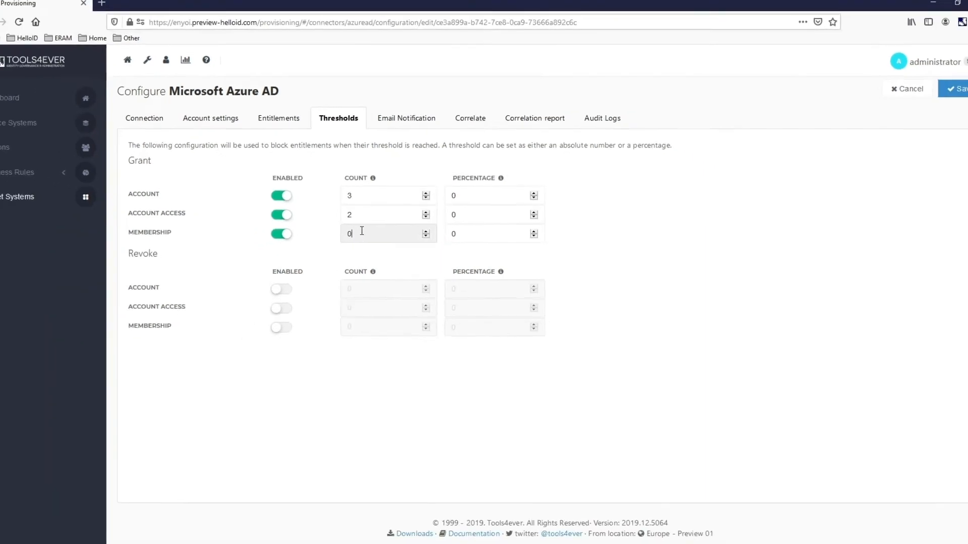
pyautogui.press('BackSpace')
pyautogui.write('1')
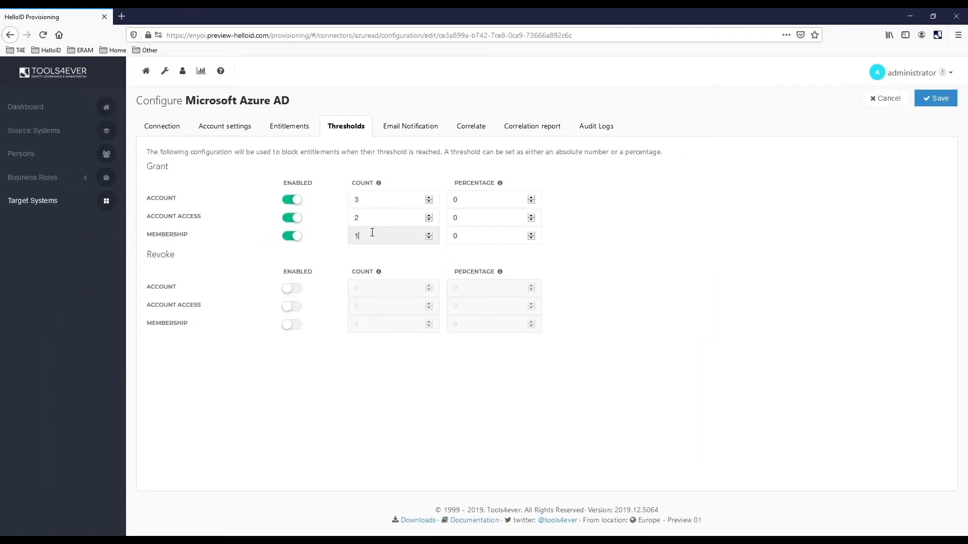
pyautogui.click(932, 98)
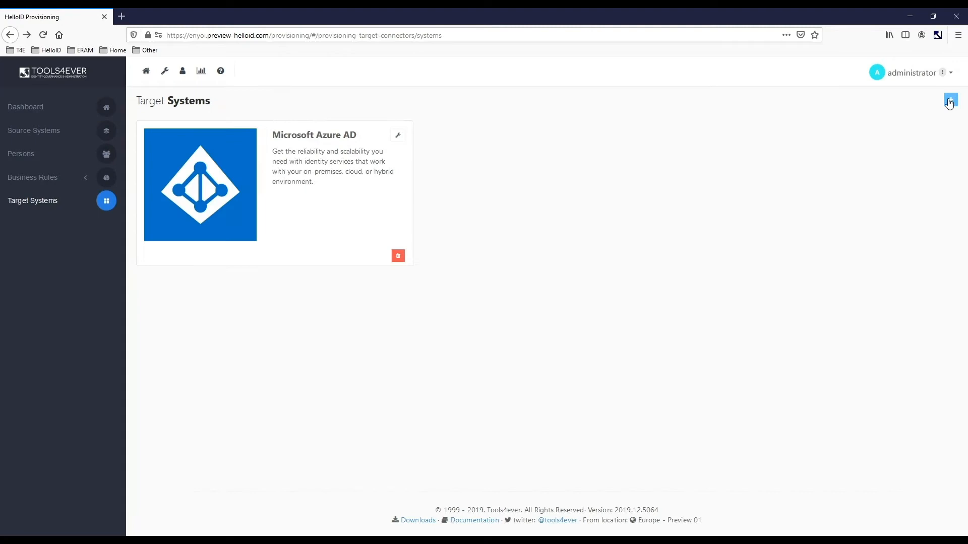
# Create a new business rule and name it Demo
pyautogui.click(332, 159)
pyautogui.click(24, 181)
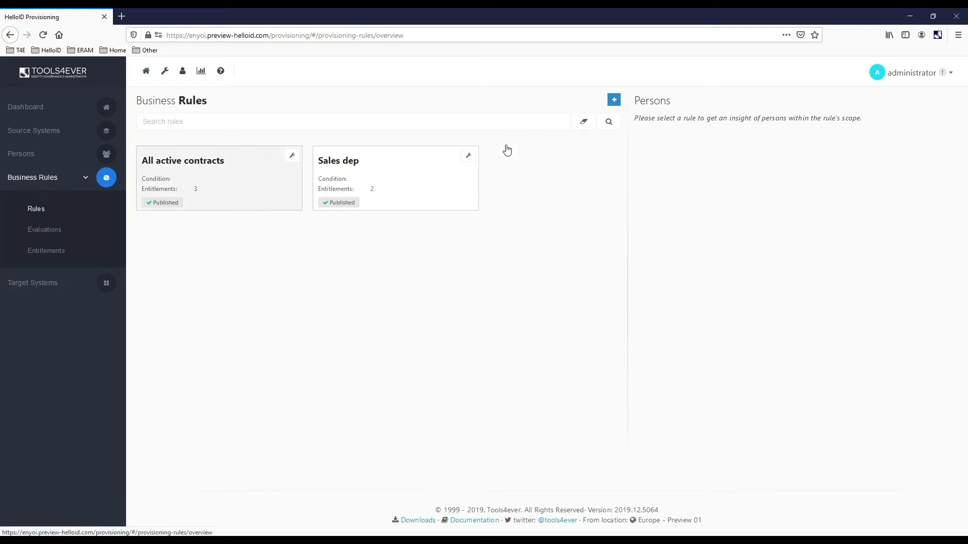
pyautogui.click(614, 101)
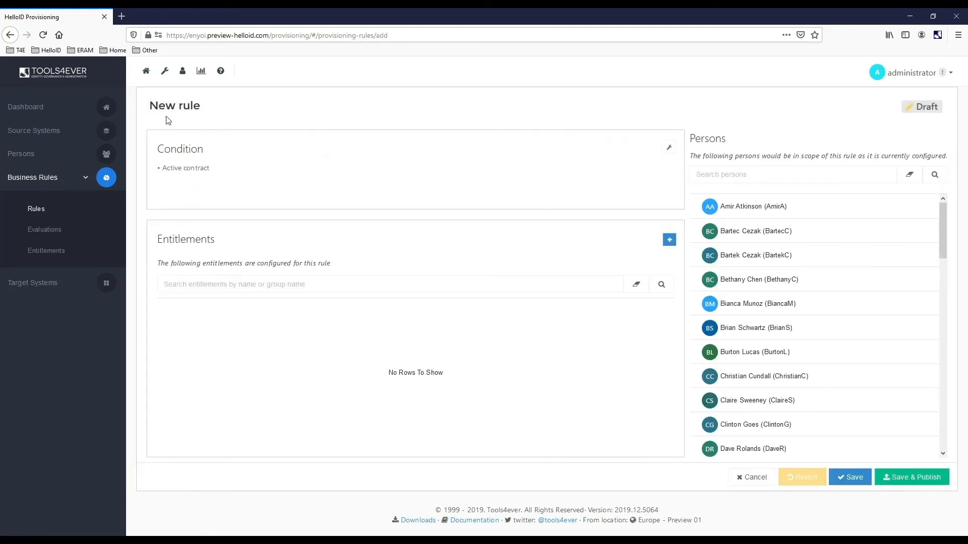
pyautogui.moveTo(204, 105); pyautogui.dragTo(133, 105)
pyautogui.press('BackSpace')
pyautogui.write('Demo')
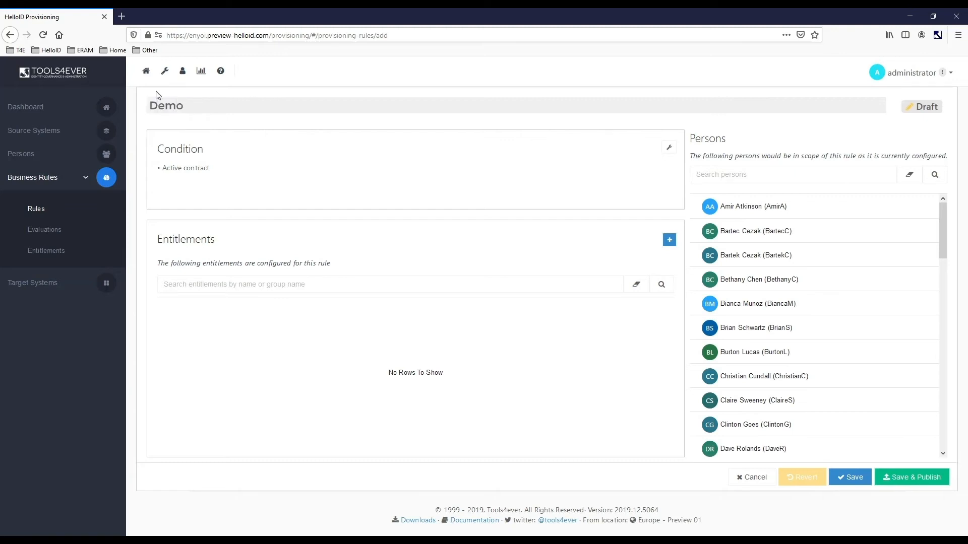
# Set the rule condition's timeframe to 10 days before contract start and 90 days after contract end
pyautogui.click(669, 149)
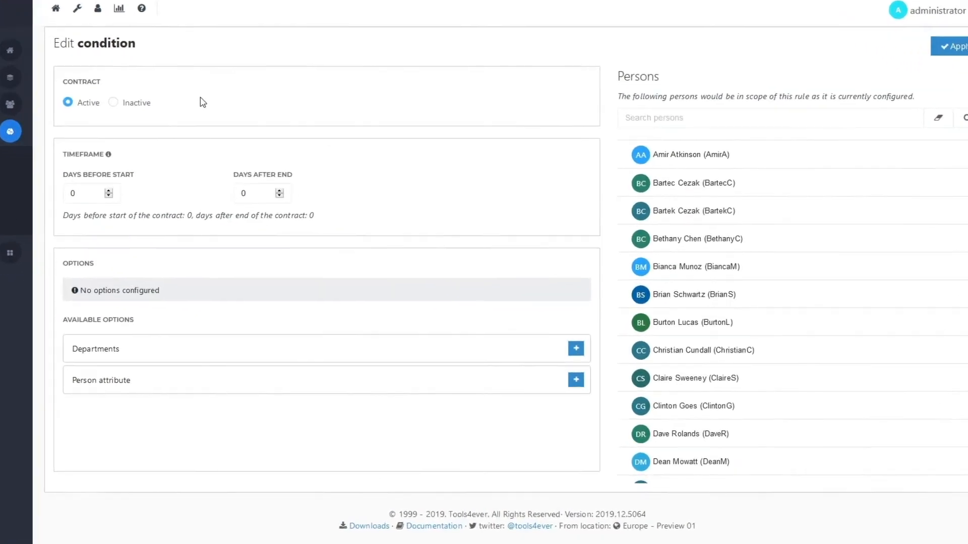
pyautogui.moveTo(52, 174); pyautogui.dragTo(17, 172)
pyautogui.write('10')
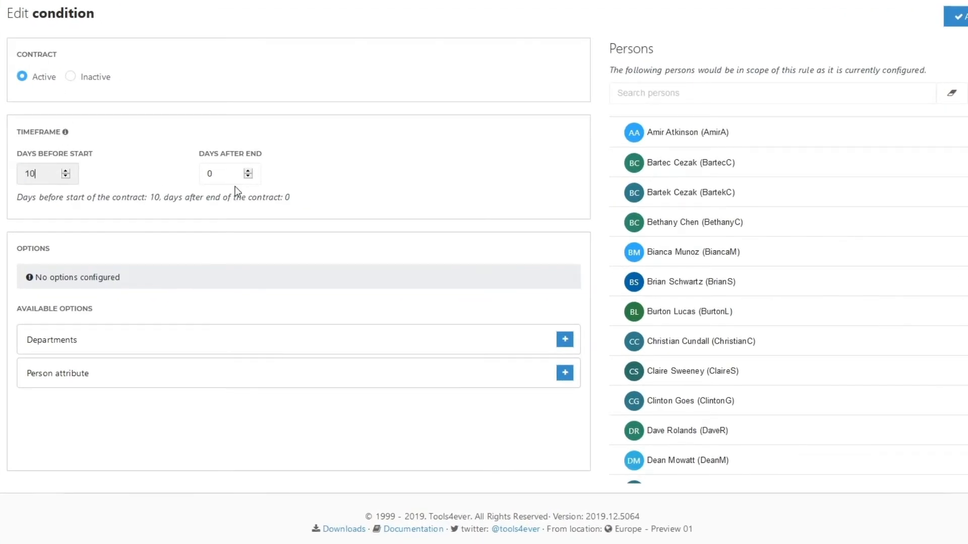
pyautogui.moveTo(222, 174); pyautogui.dragTo(190, 177)
pyautogui.write('90')
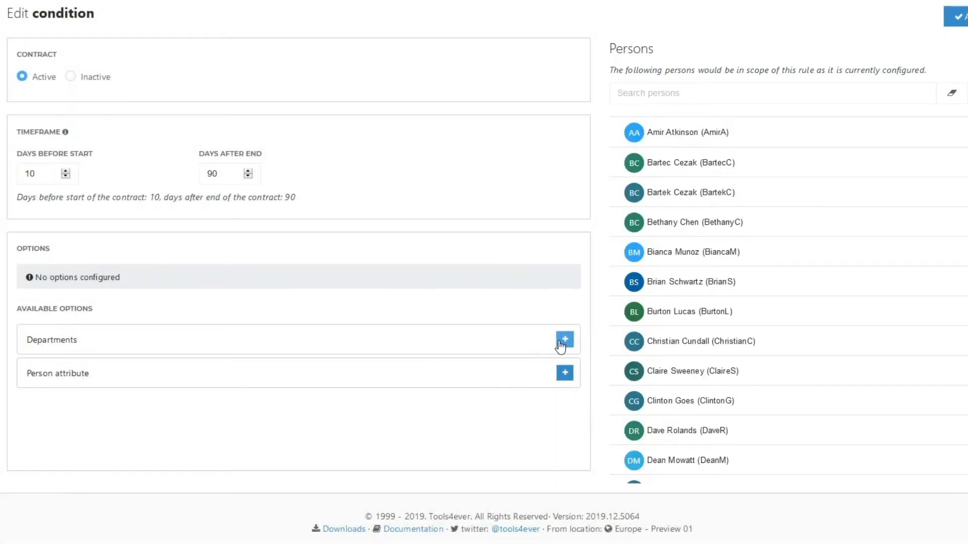
# Add a Departments option to the condition with Administration as the selected department
pyautogui.click(565, 340)
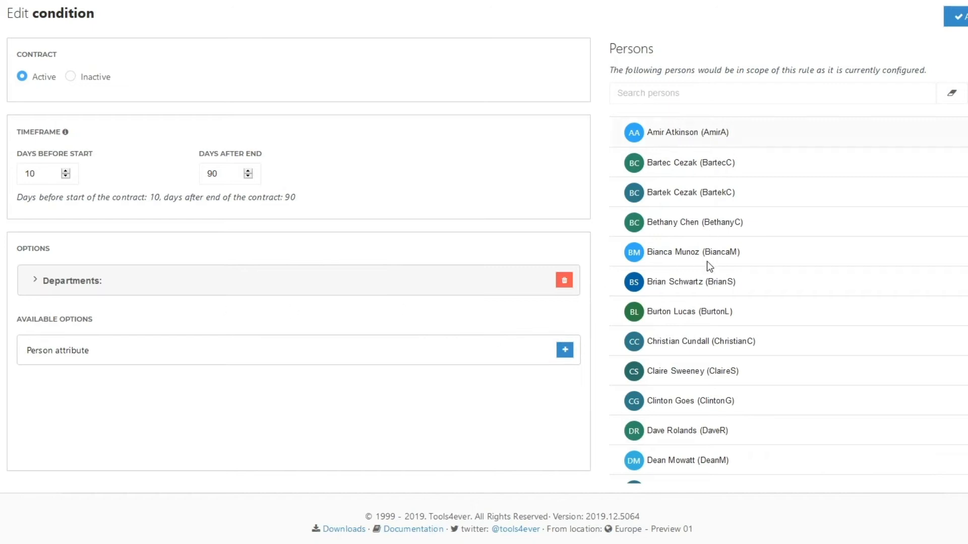
pyautogui.click(92, 283)
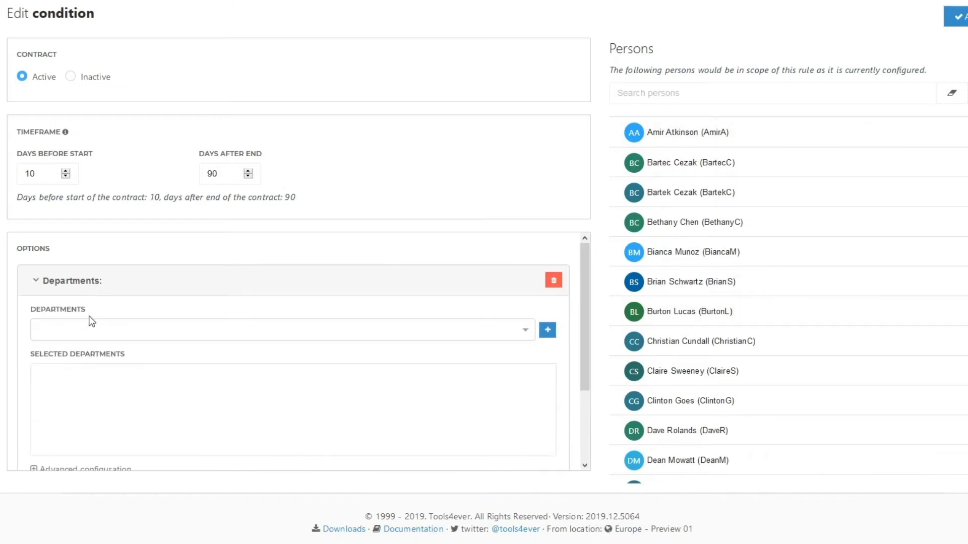
pyautogui.click(83, 330)
pyautogui.write('admn')
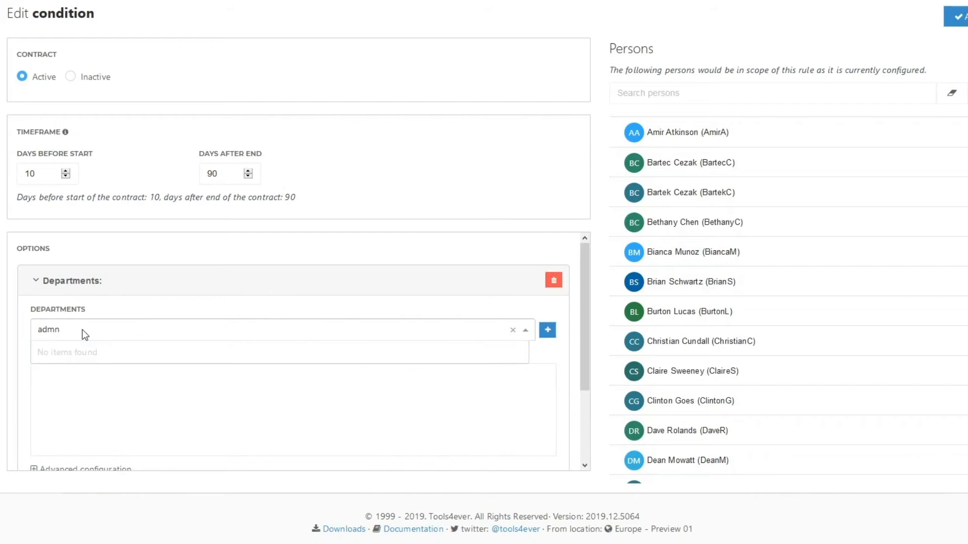
pyautogui.press('BackSpace')
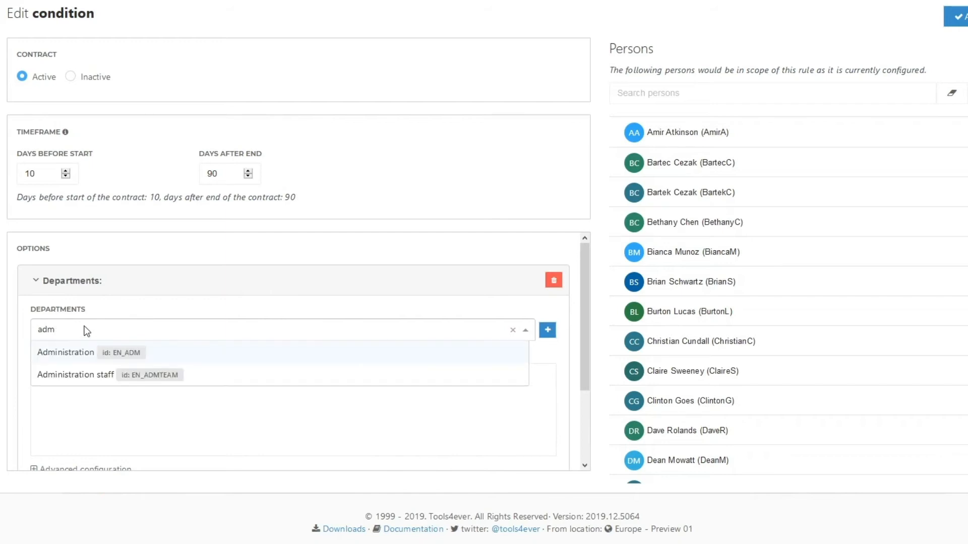
pyautogui.click(69, 354)
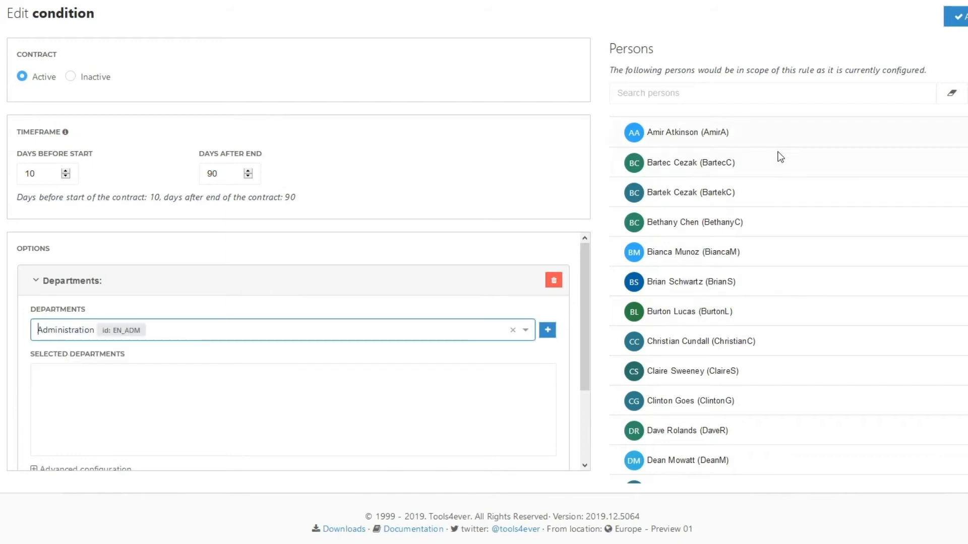
pyautogui.click(547, 330)
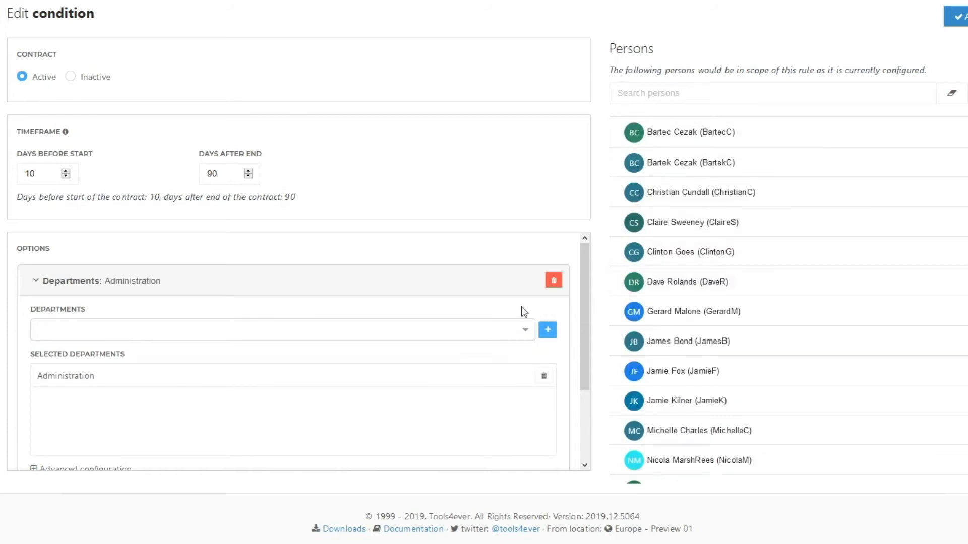
pyautogui.click(76, 286)
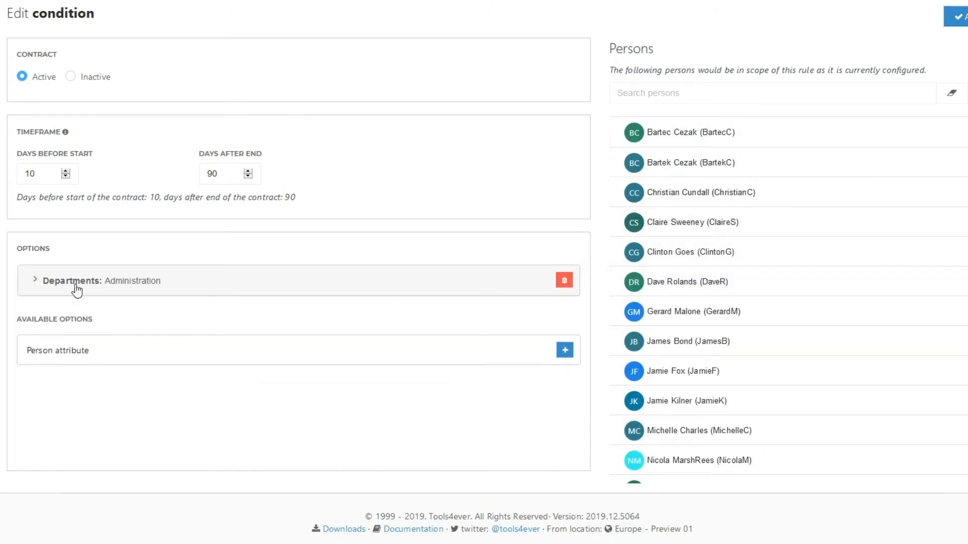
# Add a person attribute option for Person.Details.Gender with the value F and an additional blank value entry
pyautogui.click(564, 351)
pyautogui.click(114, 323)
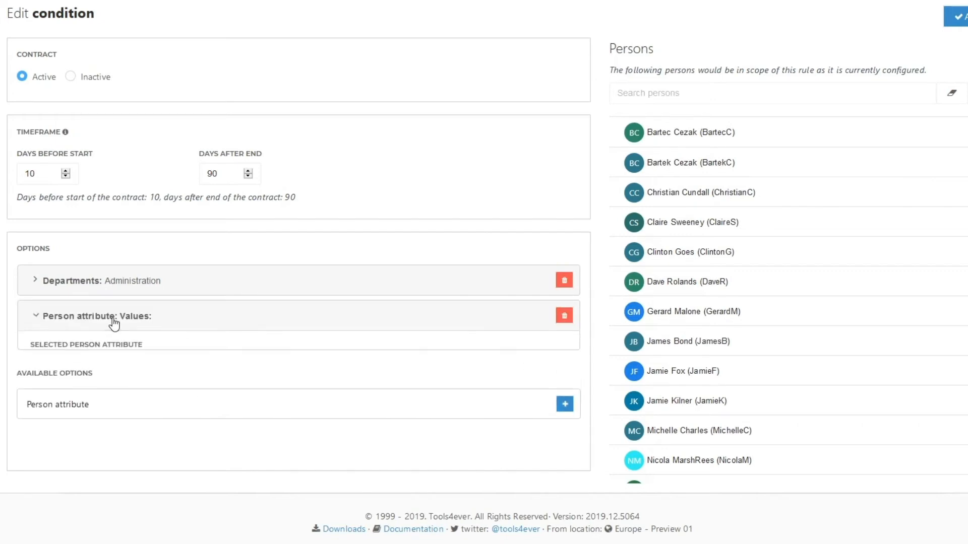
pyautogui.click(104, 370)
pyautogui.write('gender')
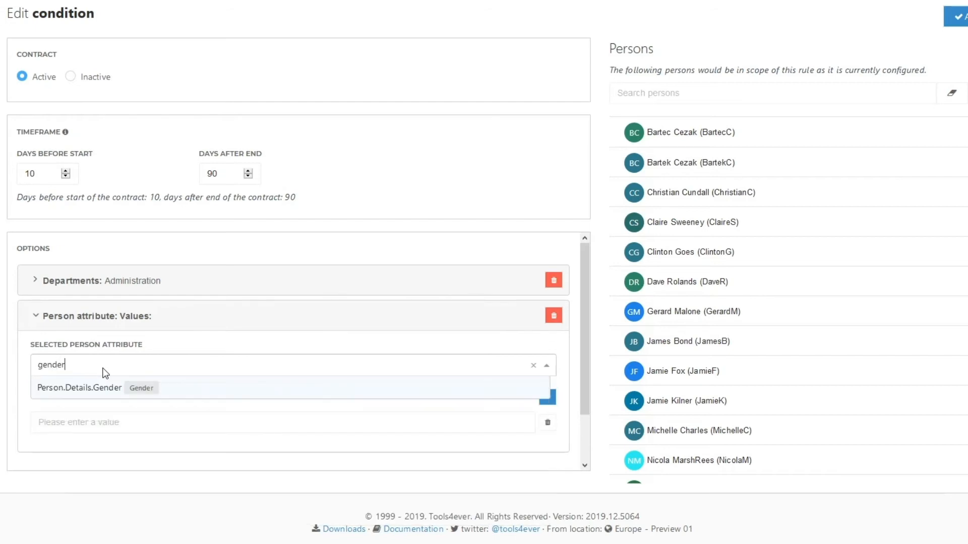
pyautogui.click(96, 390)
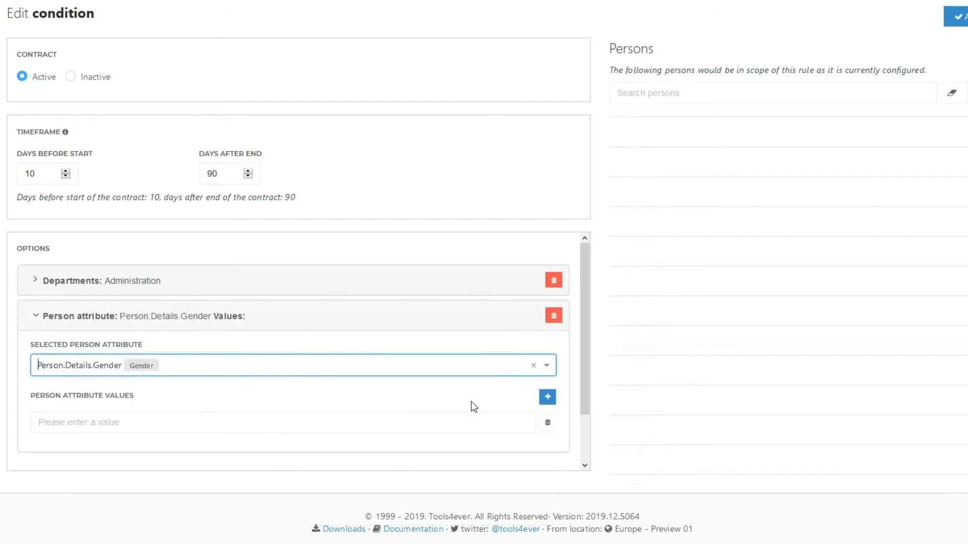
pyautogui.click(212, 422)
pyautogui.write('F')
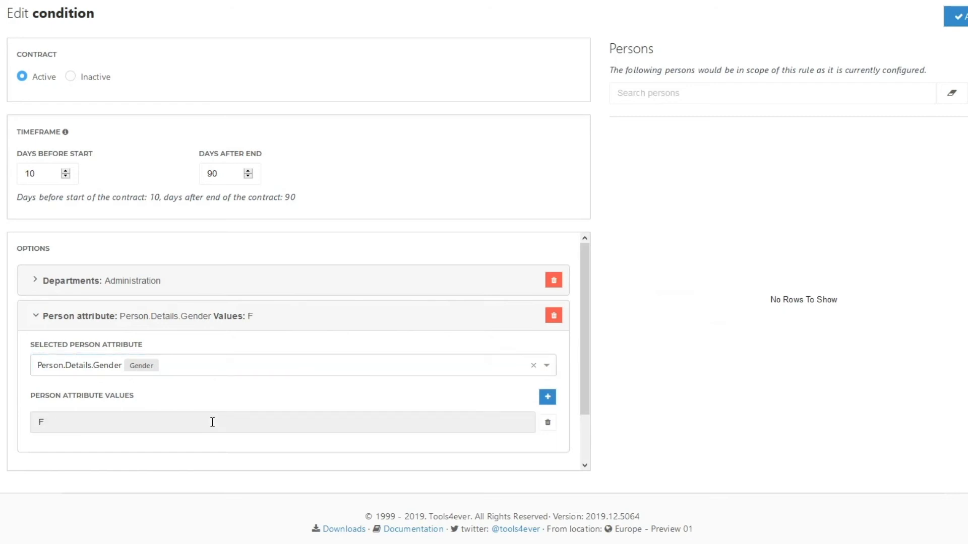
pyautogui.click(547, 402)
pyautogui.click(547, 398)
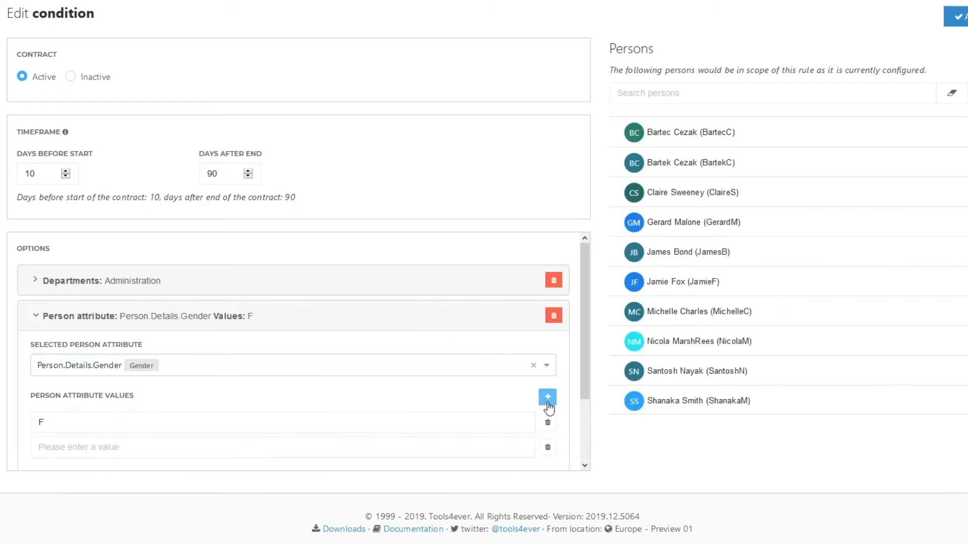
# Change the gender attribute value to M and apply the condition to the rule
pyautogui.click(59, 420)
pyautogui.press('BackSpace')
pyautogui.write('M')
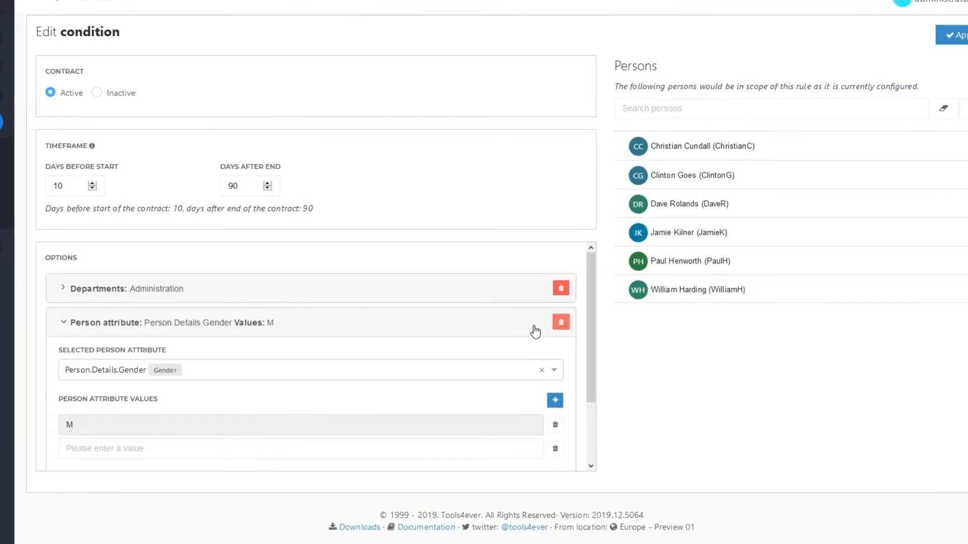
pyautogui.click(353, 323)
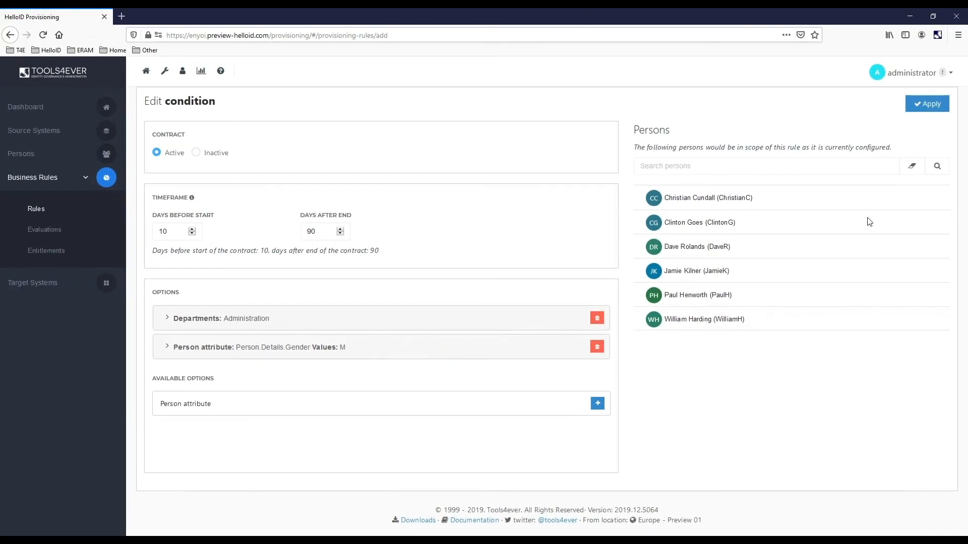
pyautogui.click(933, 103)
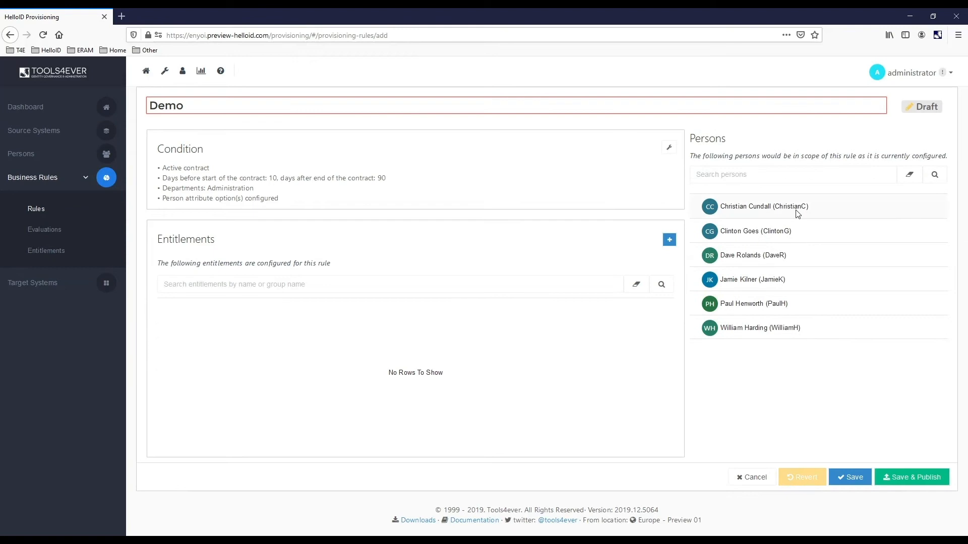
# Extend the rule's name to "Demo Admin dep male"
pyautogui.click(204, 103)
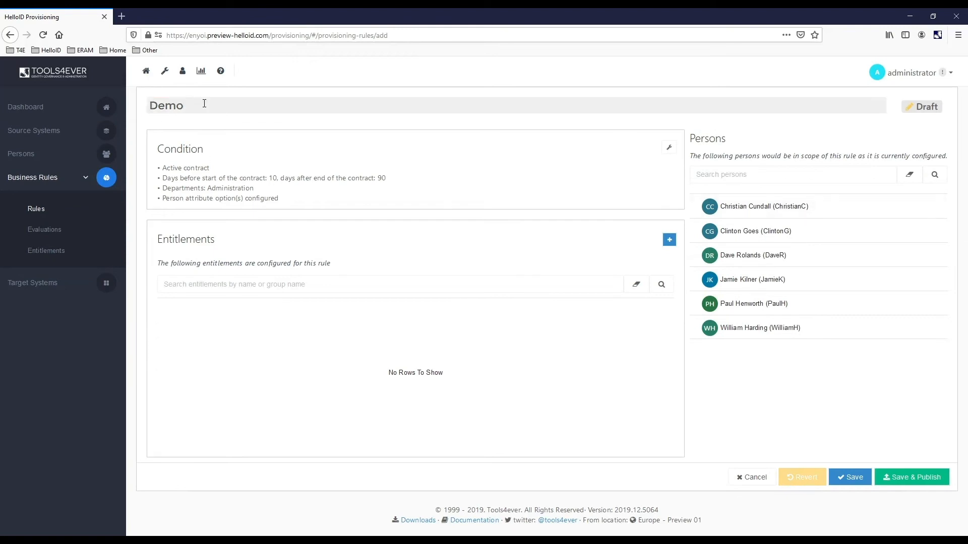
pyautogui.write('Admin dep male')
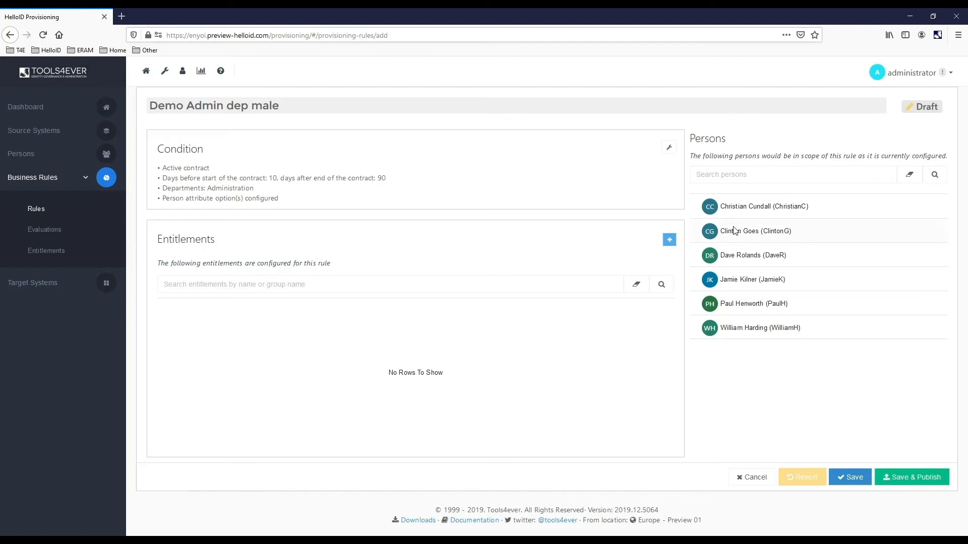
# Add the Microsoft Azure AD entitlements Account, Account Access and the ADDemoGroup group membership to the rule
pyautogui.click(670, 241)
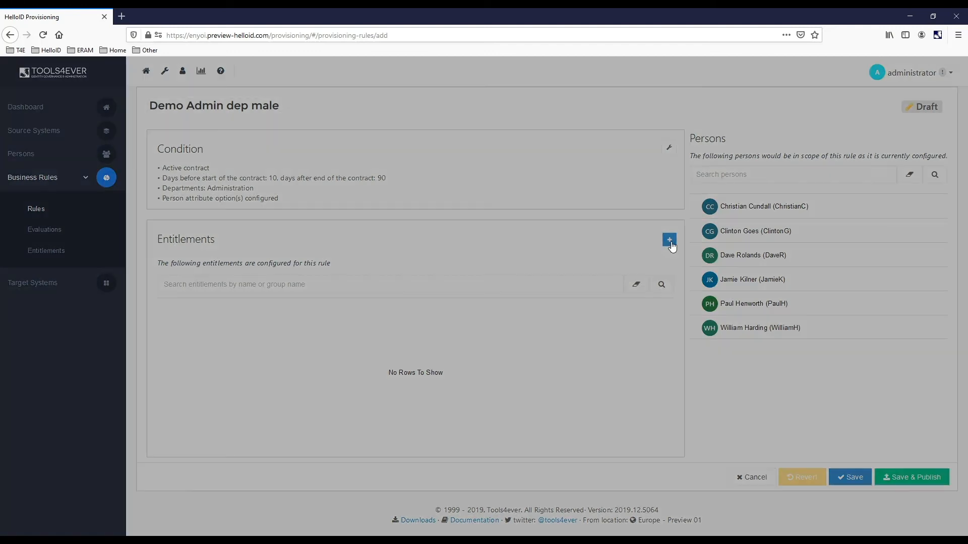
pyautogui.click(279, 68)
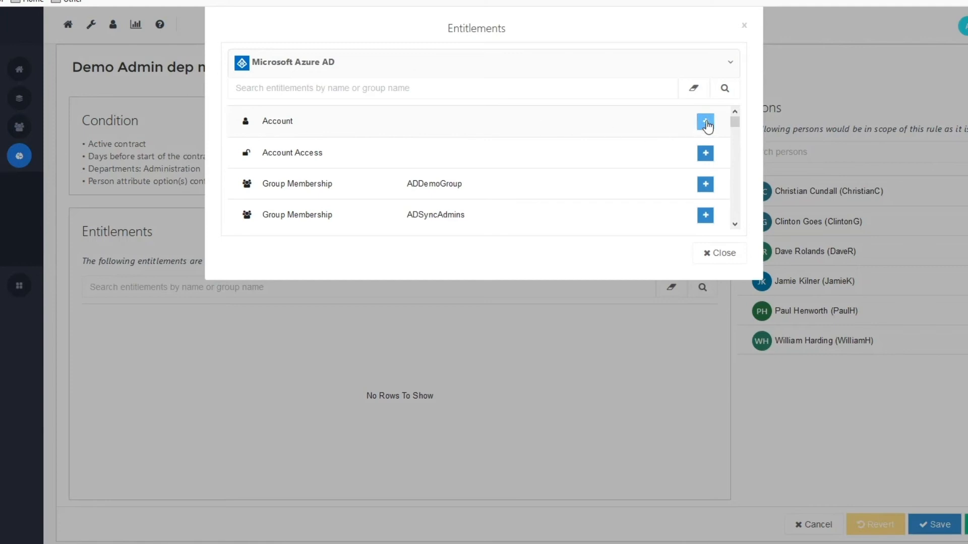
pyautogui.click(705, 122)
pyautogui.click(705, 154)
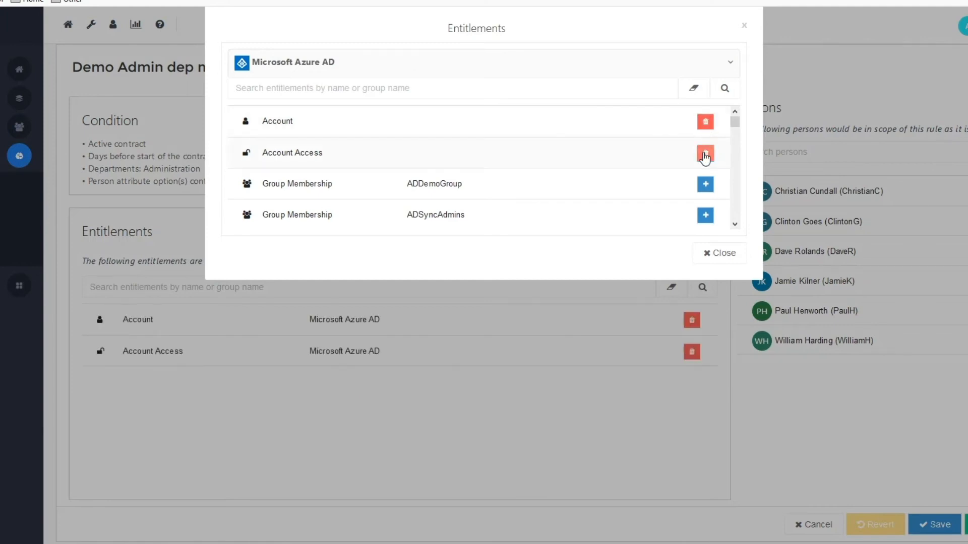
pyautogui.click(705, 184)
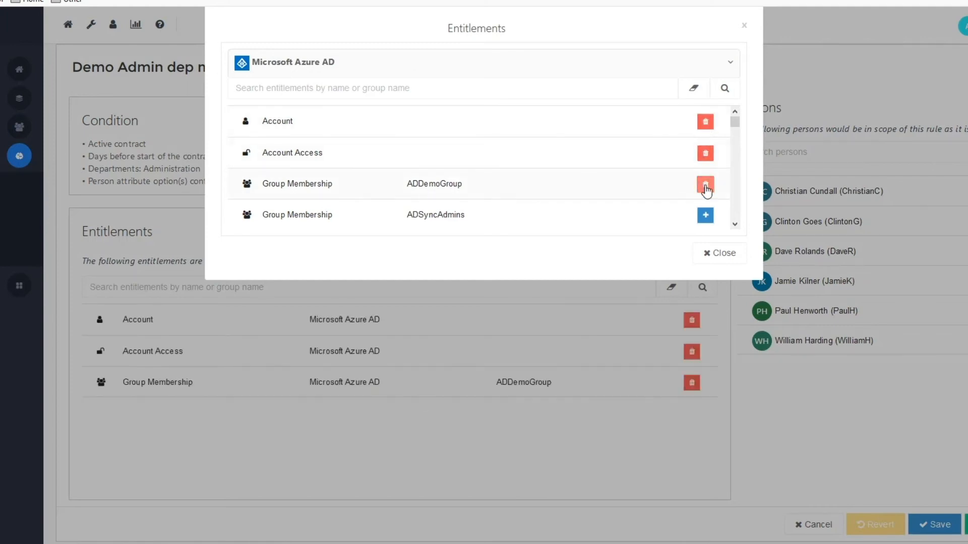
pyautogui.click(695, 256)
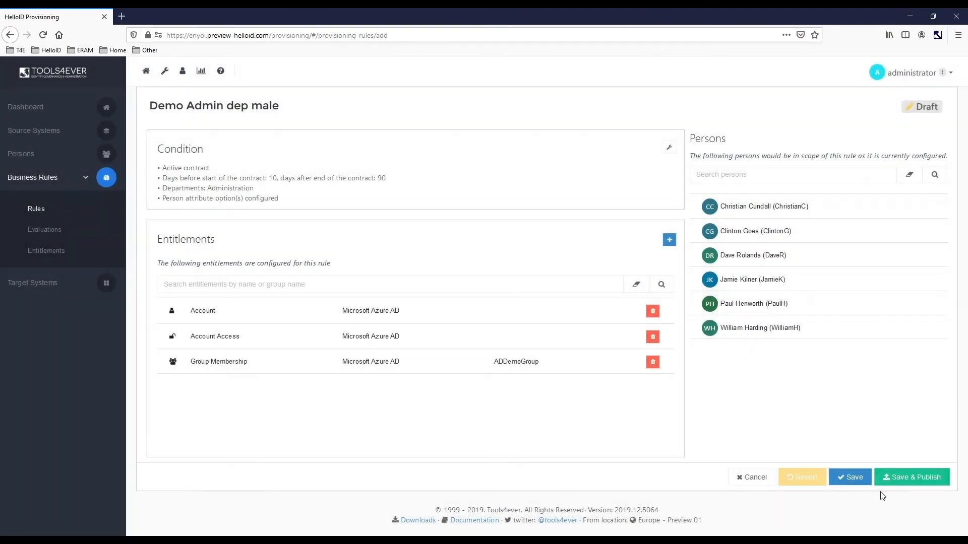
# Save and publish the Demo Admin dep male rule
pyautogui.click(910, 483)
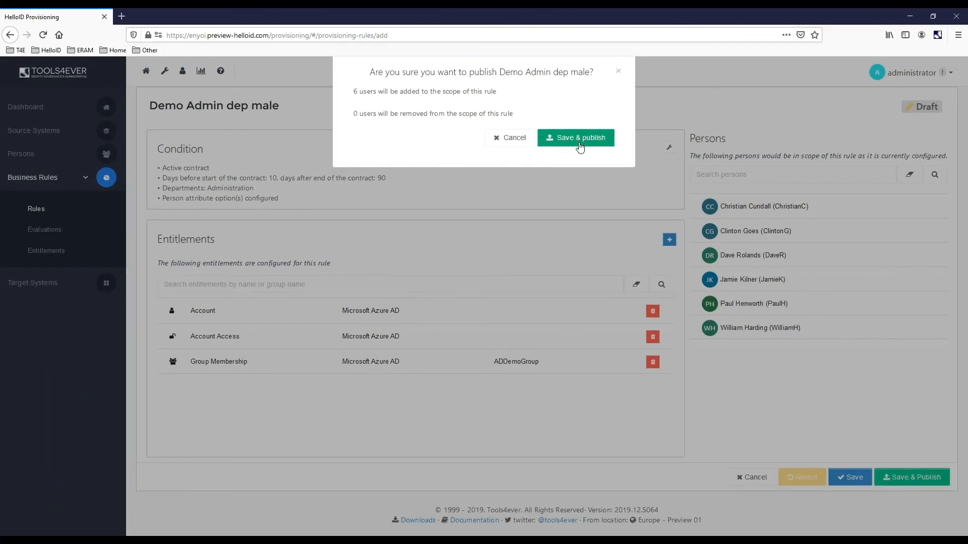
pyautogui.click(580, 139)
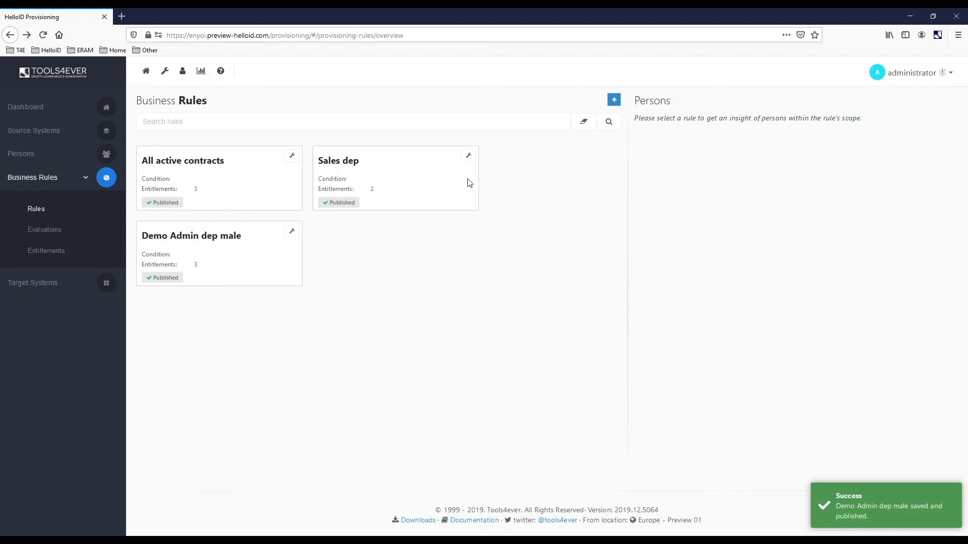
# Run a new evaluation of the business rules and open its results in the evaluation history
pyautogui.click(50, 235)
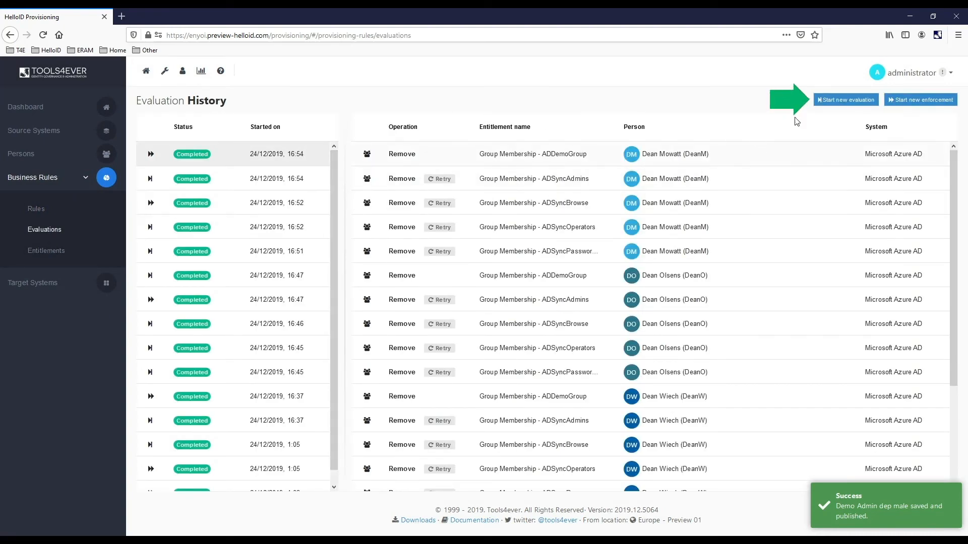
pyautogui.click(837, 102)
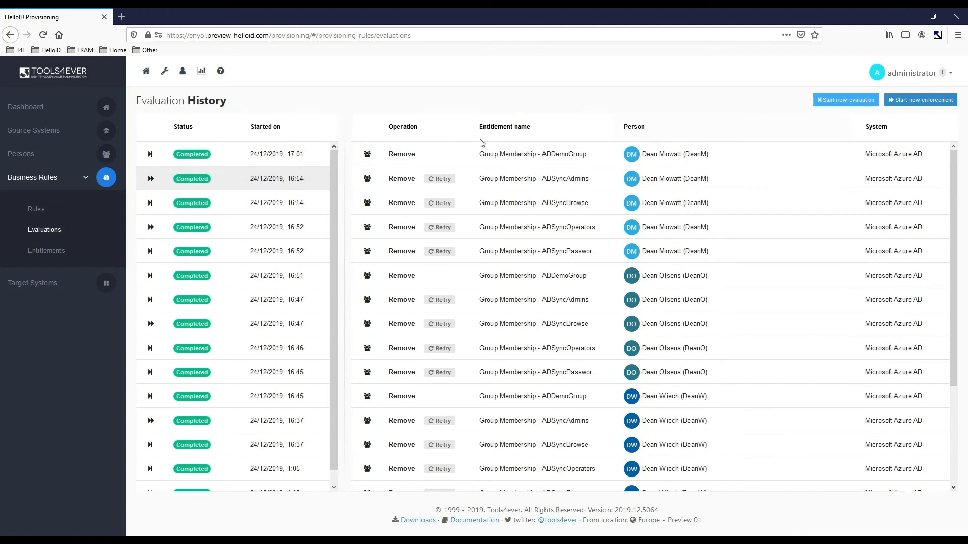
pyautogui.click(198, 158)
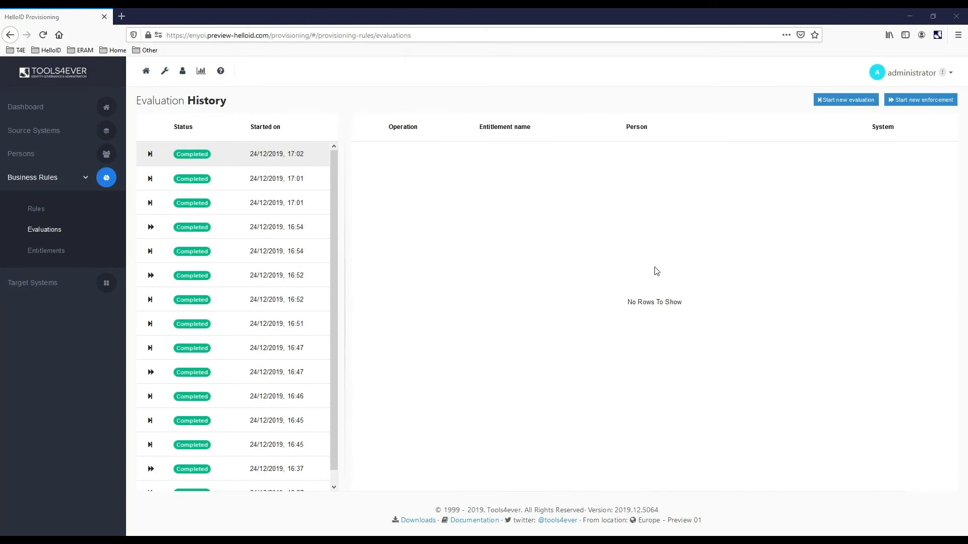
# Start a new enforcement of the business rules and review the blocked summary of the entitlements
pyautogui.click(915, 105)
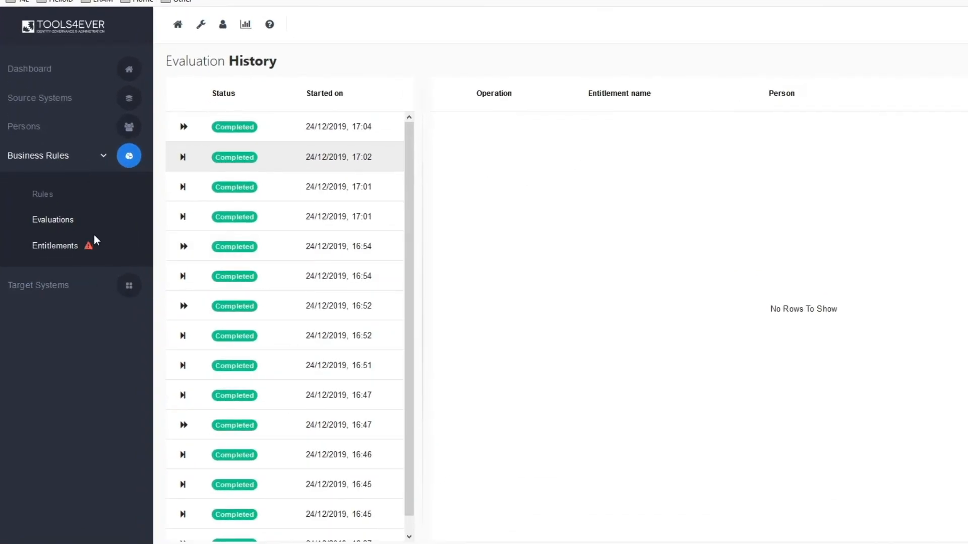
pyautogui.click(65, 247)
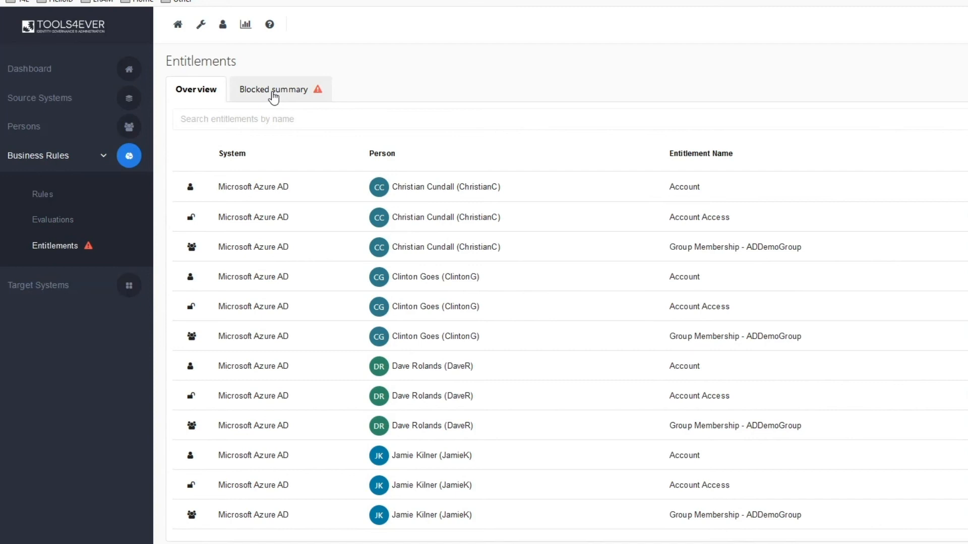
pyautogui.click(274, 94)
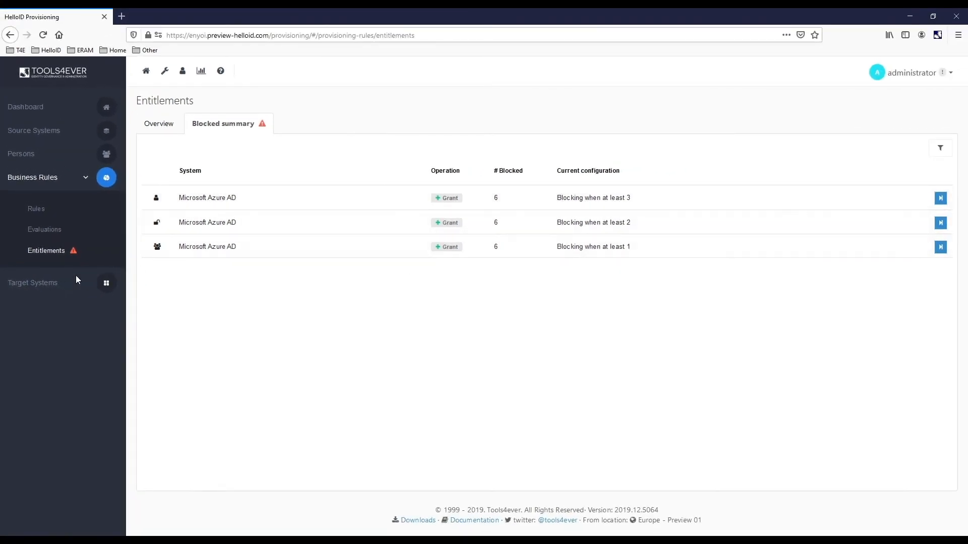
# Disable the Account, Account Access and Membership grant thresholds of the Microsoft Azure AD target system and save the configuration
pyautogui.click(31, 283)
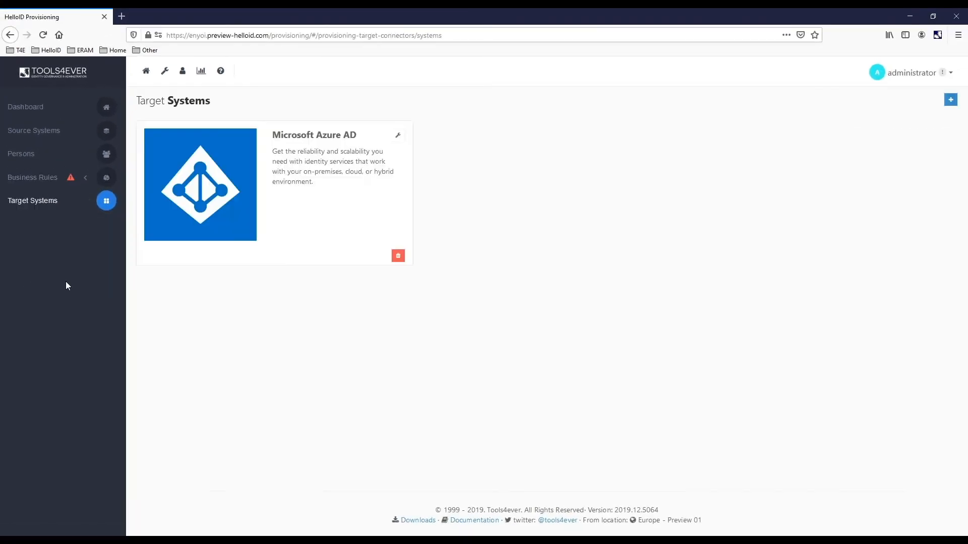
pyautogui.click(398, 135)
pyautogui.click(339, 129)
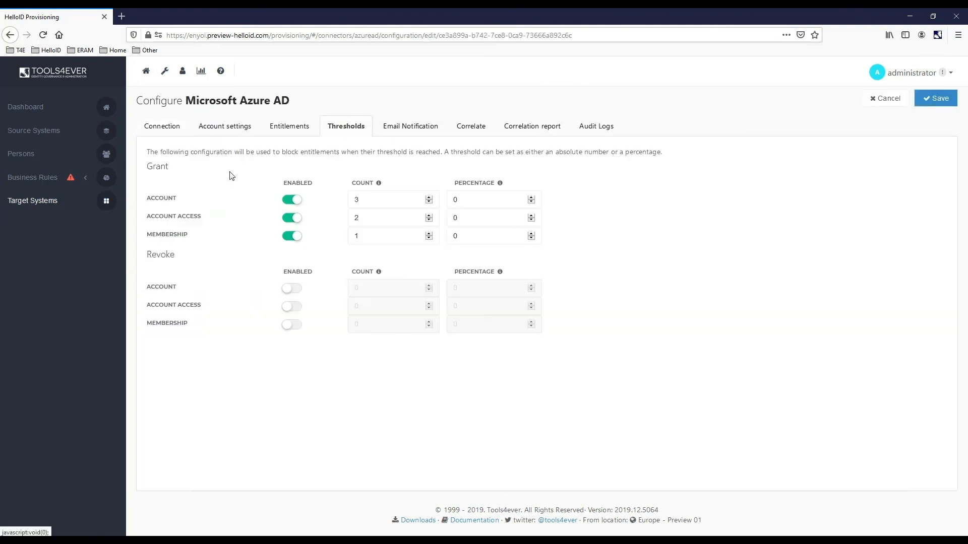
pyautogui.click(292, 200)
pyautogui.click(291, 218)
pyautogui.click(292, 235)
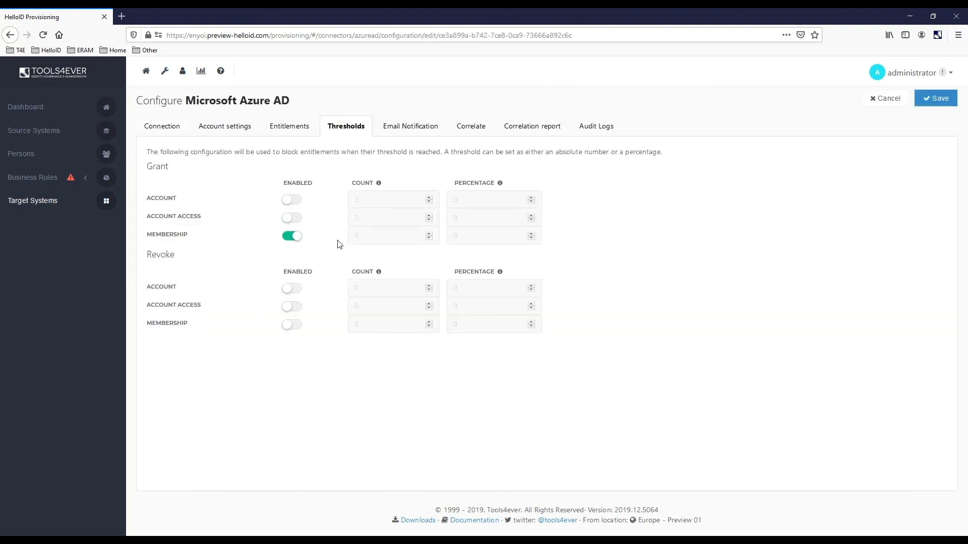
pyautogui.click(938, 99)
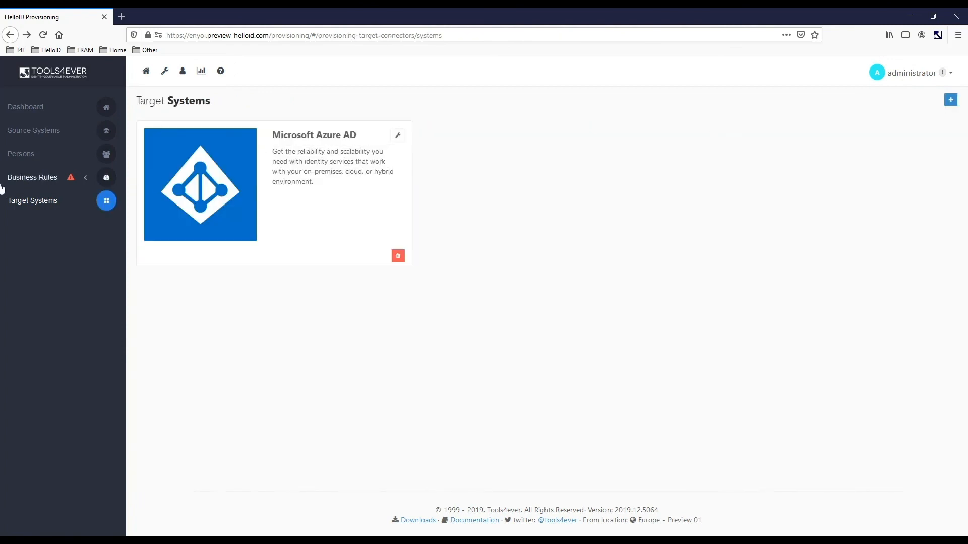
# Evaluate the business rules again with the grant thresholds disabled, enforce them and open the enforcement's results
pyautogui.click(28, 180)
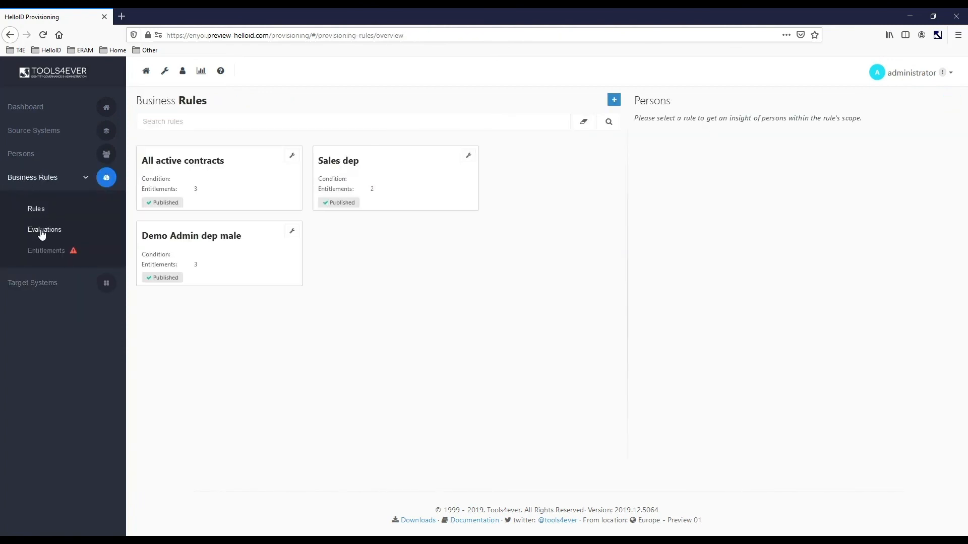
pyautogui.click(44, 230)
pyautogui.click(846, 101)
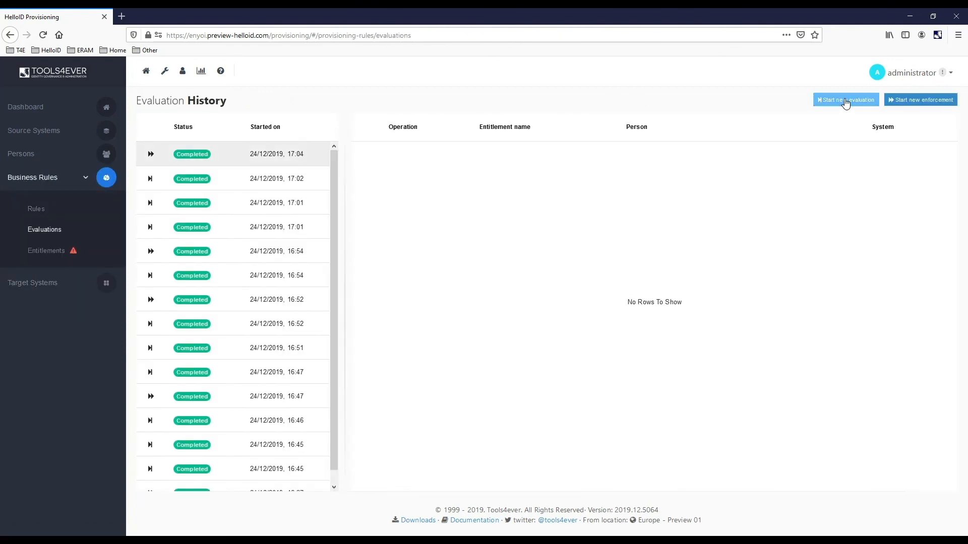
pyautogui.click(186, 155)
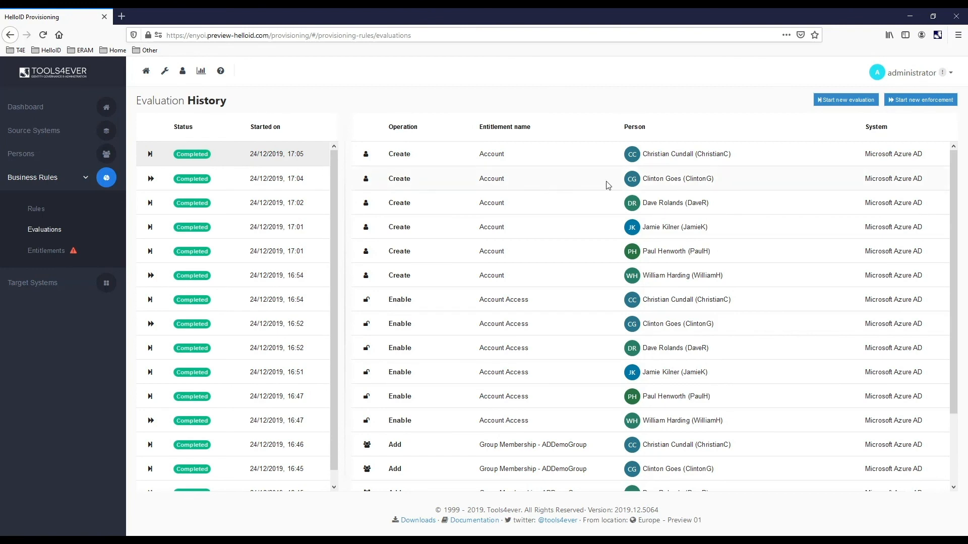
pyautogui.click(914, 100)
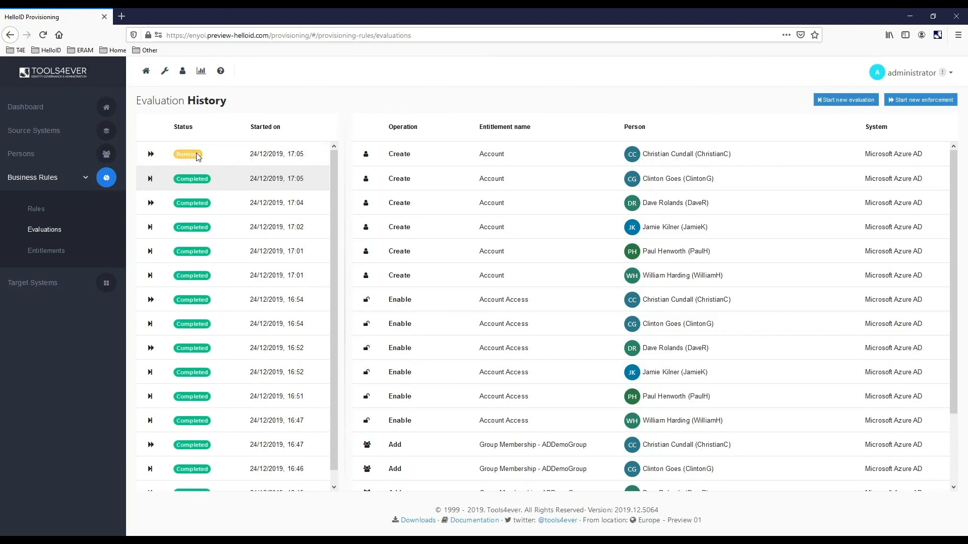
pyautogui.click(205, 156)
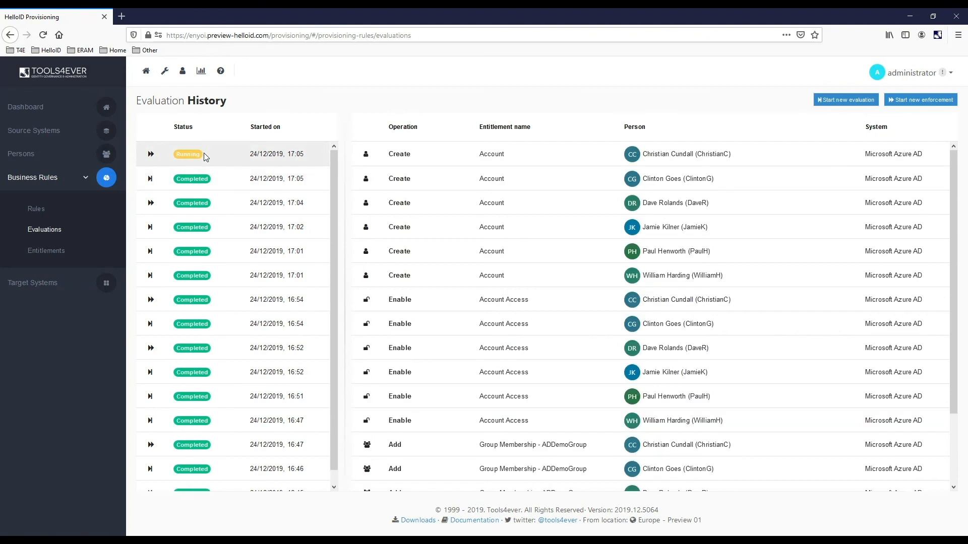
# Check the entitlements' blocked summary and overview for the status of the grants, and return to the evaluation history
pyautogui.click(49, 251)
pyautogui.click(217, 130)
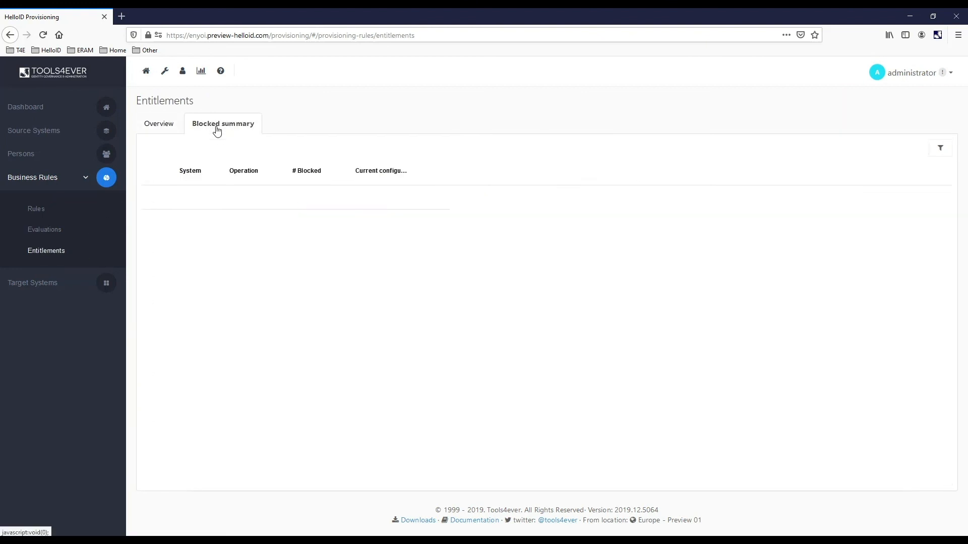
pyautogui.click(169, 130)
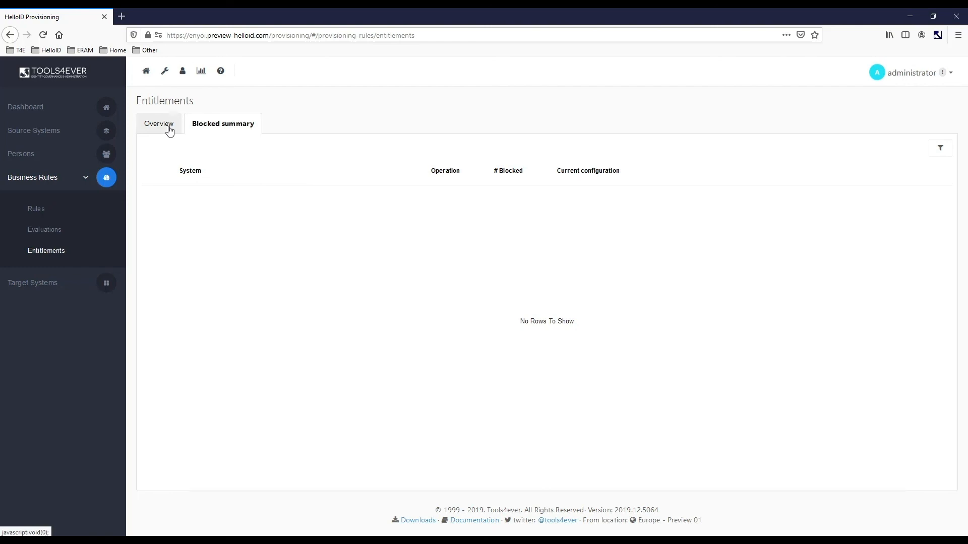
pyautogui.click(46, 234)
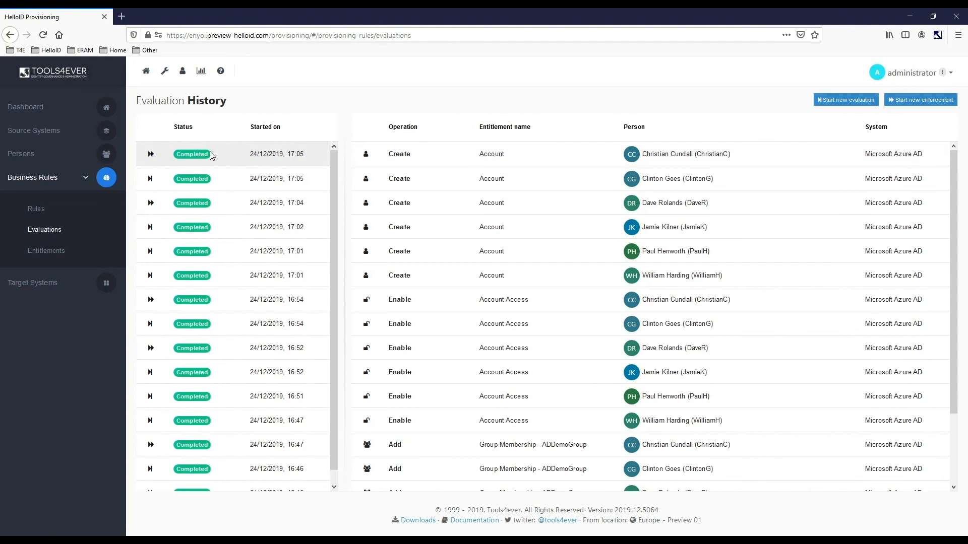